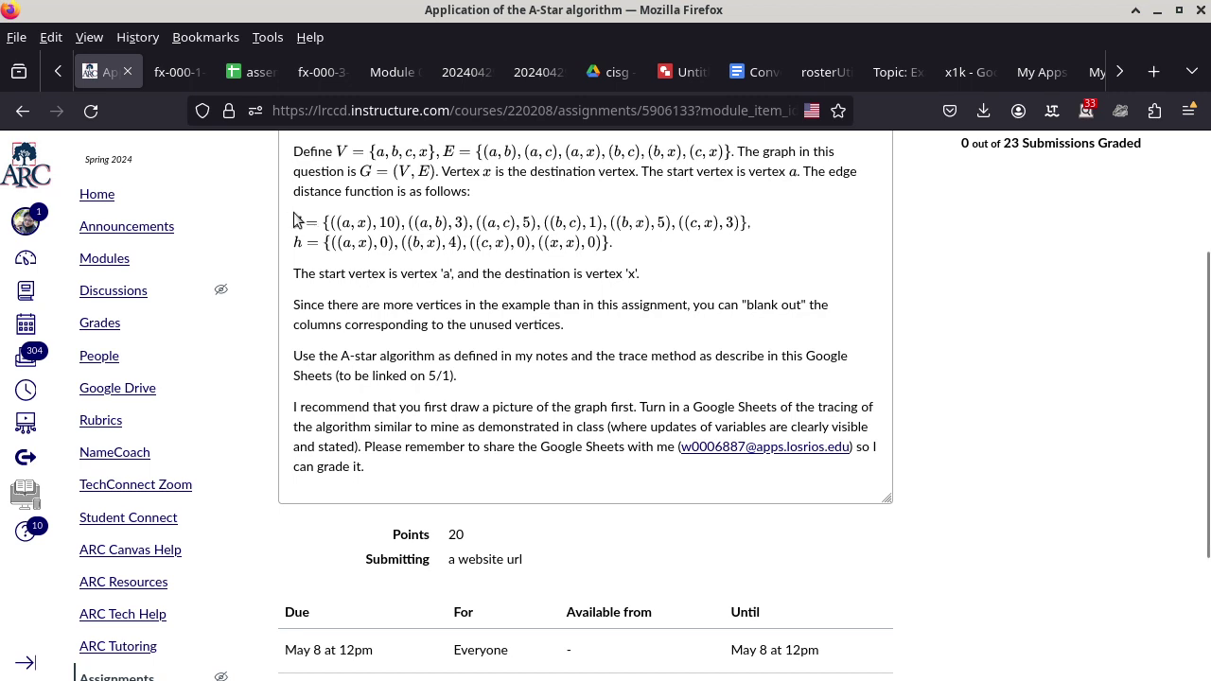
Step: Capture a region screenshot of the d and h formulas
key("Print")
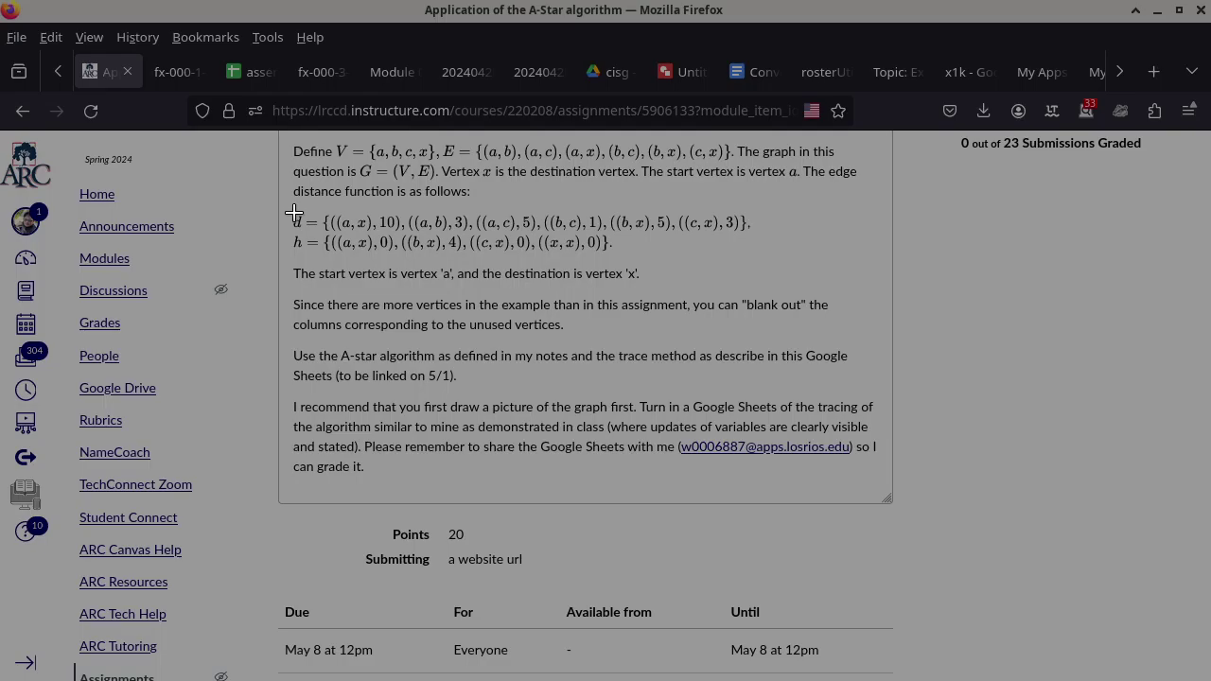
left_click_drag(292, 210, 747, 255)
left_click(907, 475)
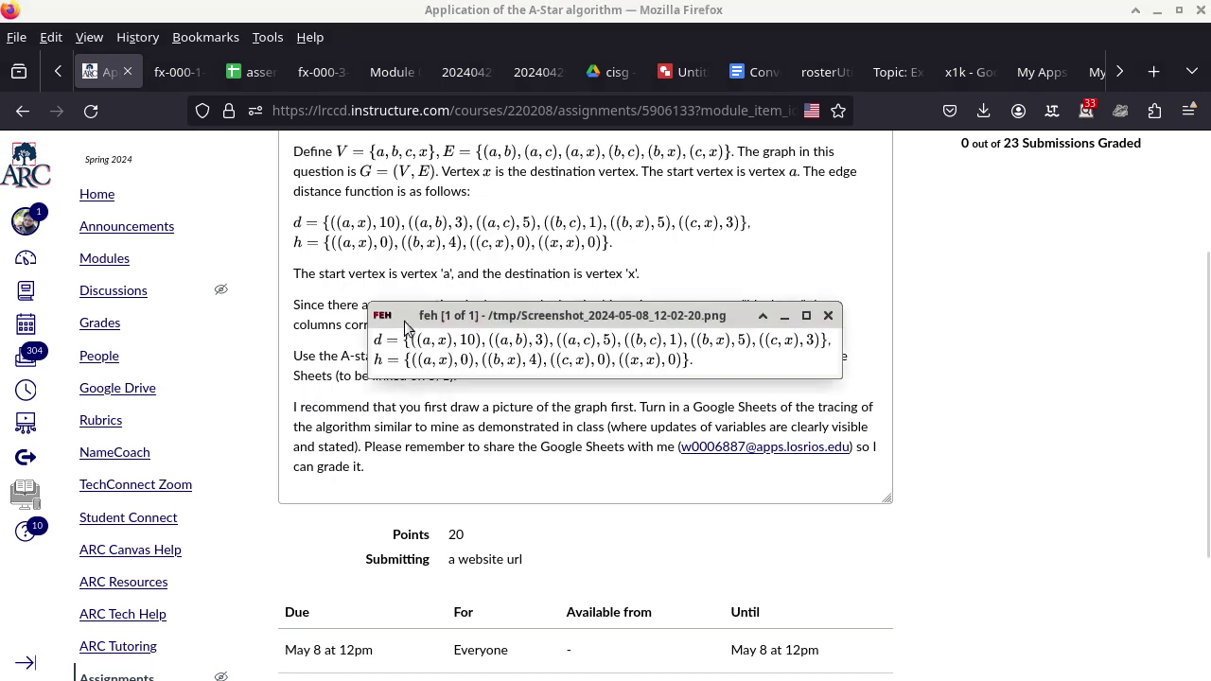
Step: Set the feh formula image window to stay always on top
left_click(380, 314)
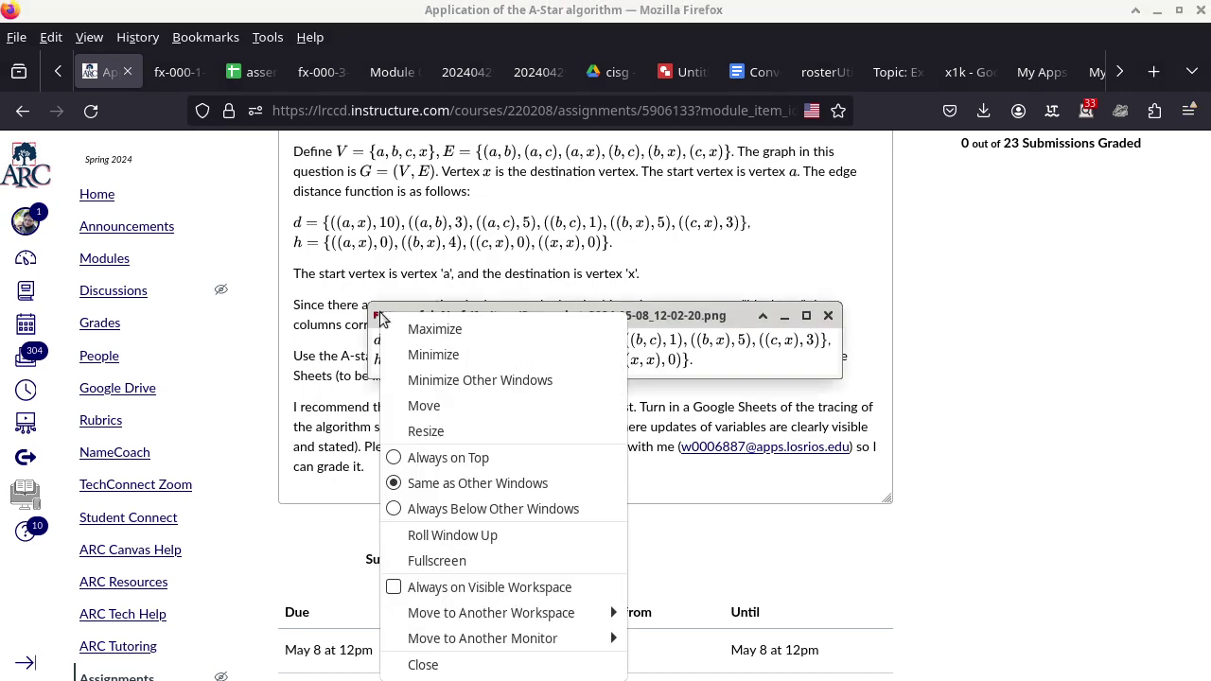
left_click(455, 457)
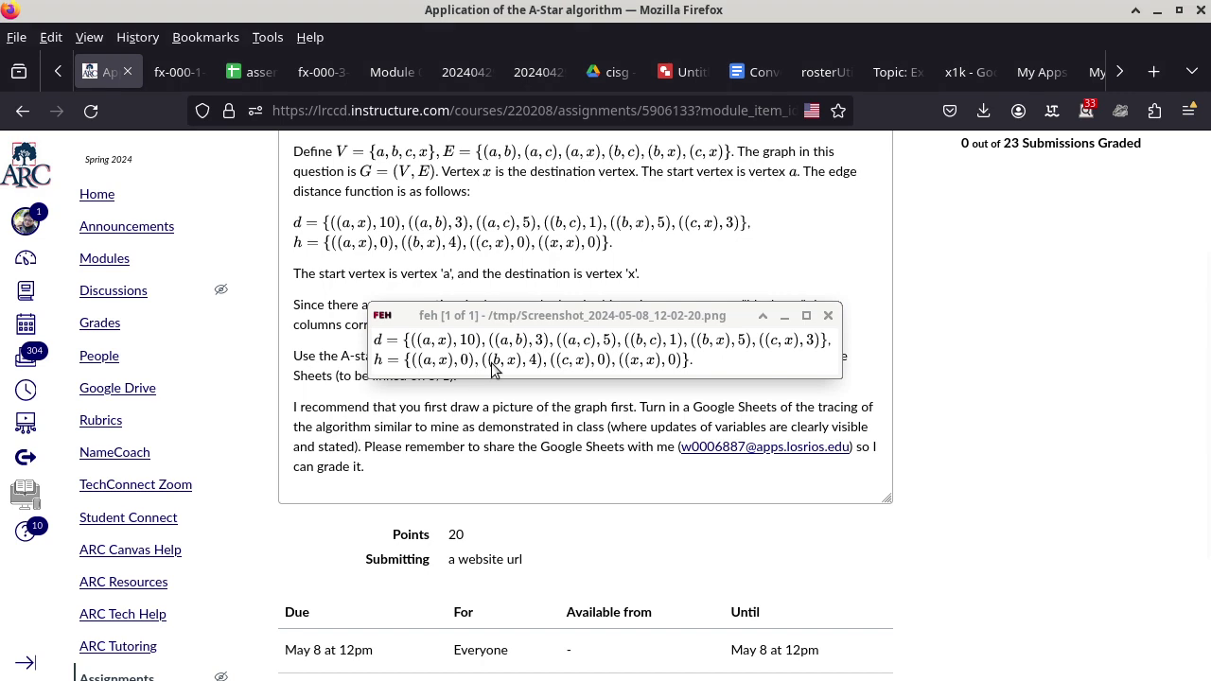
left_click(1122, 73)
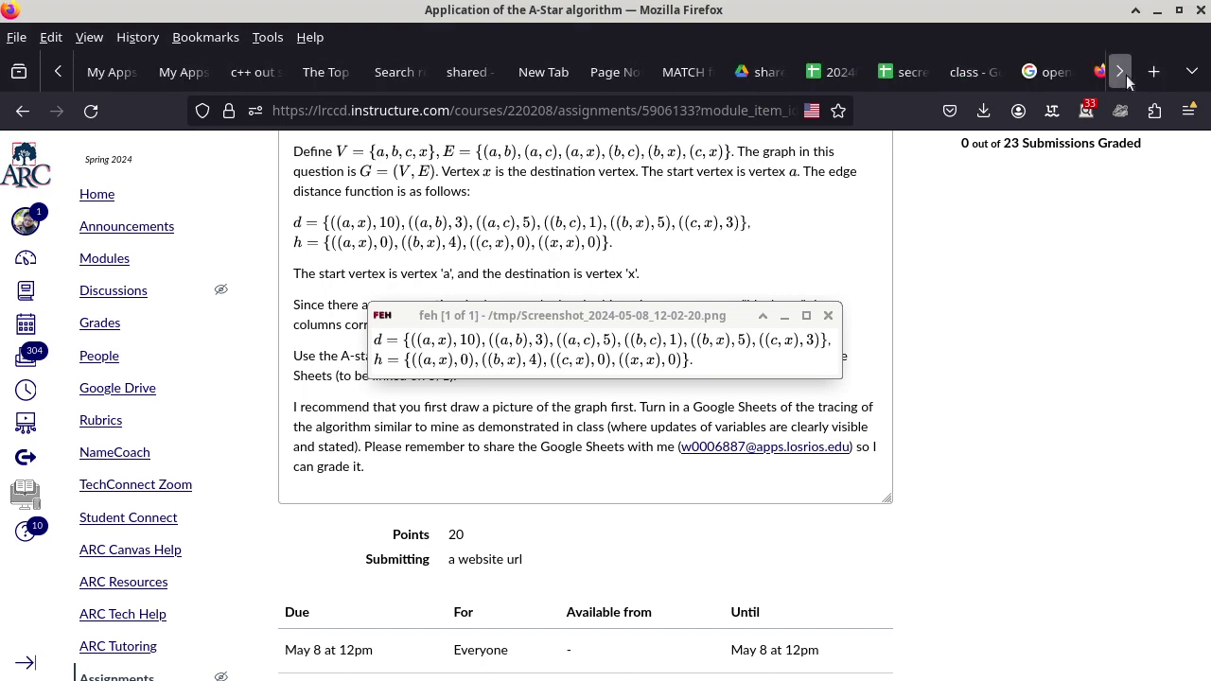
Step: In the 20240429 sheet, move the formula image aside, set H2 to x and clear I2
left_click(786, 75)
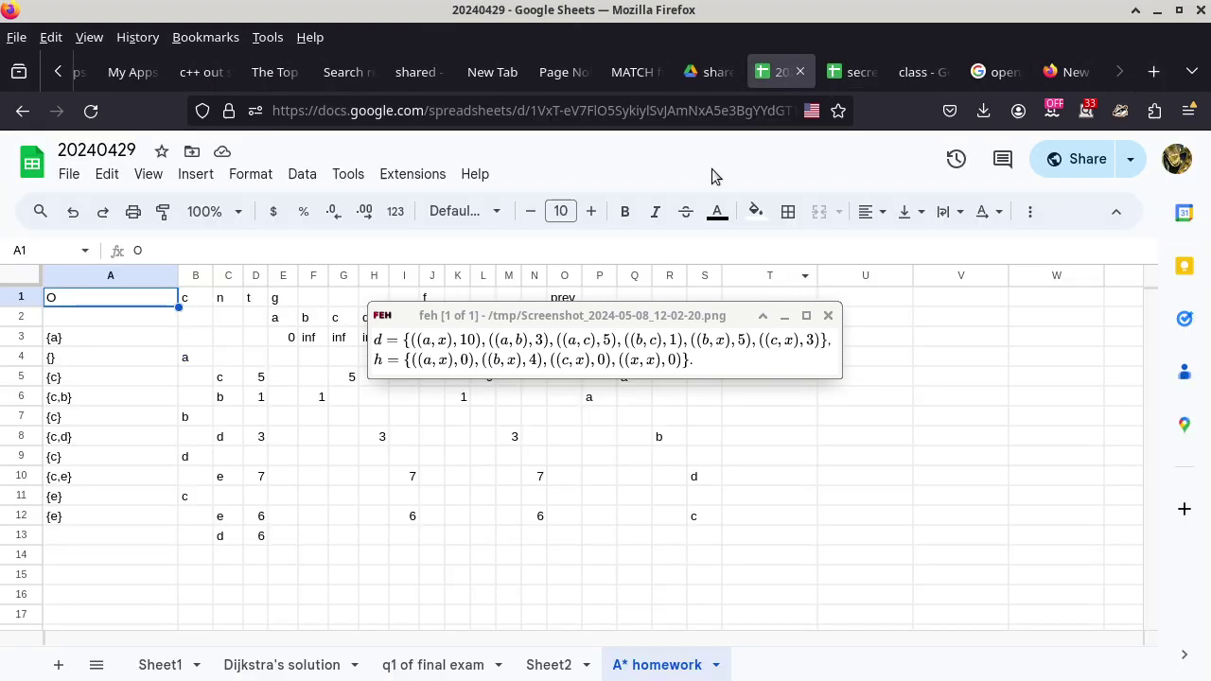
left_click_drag(649, 324, 949, 95)
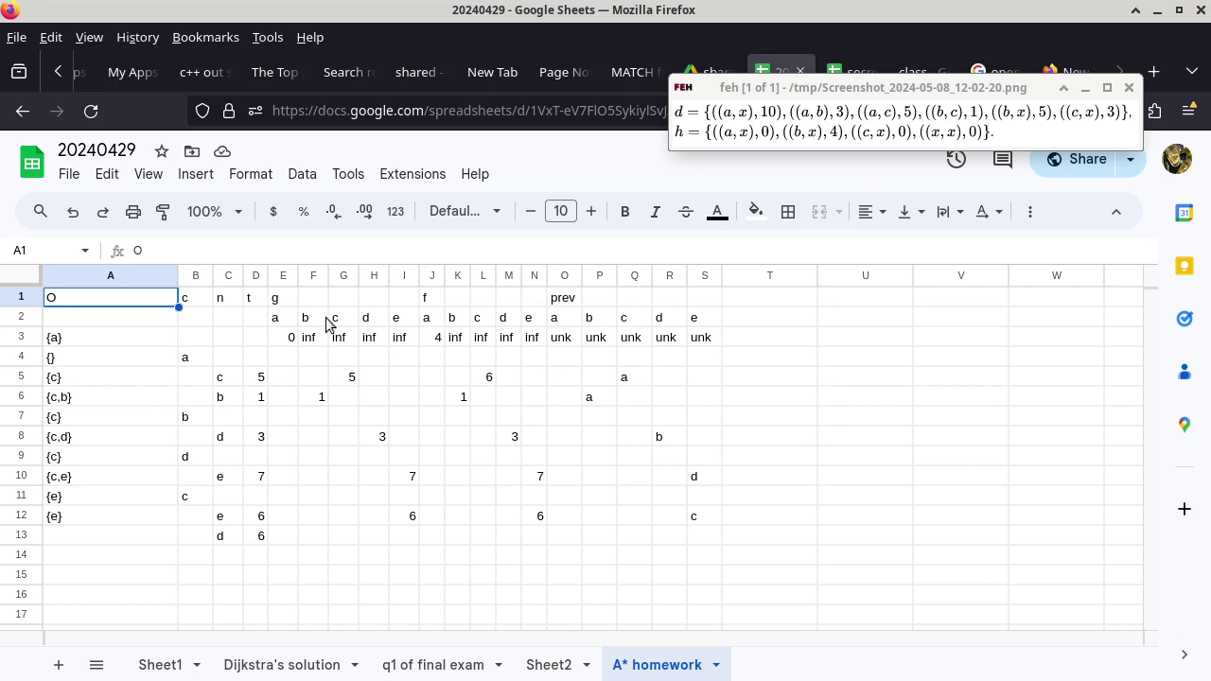
left_click(287, 322)
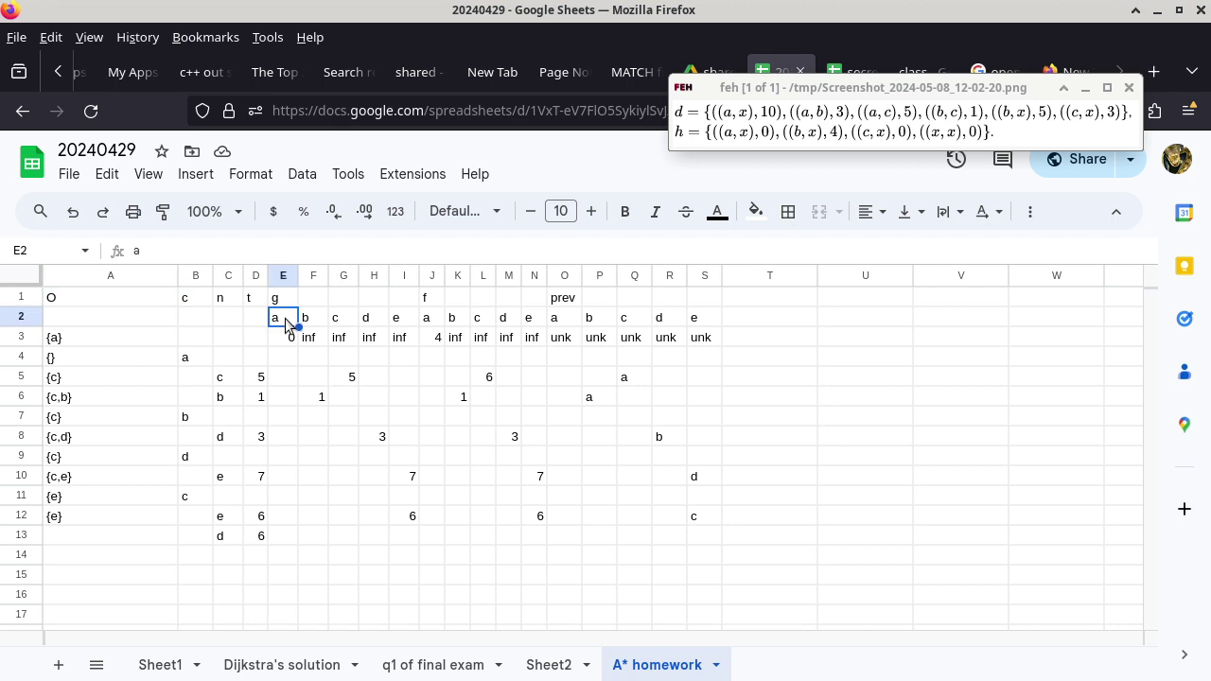
key("Right")
key("Right")
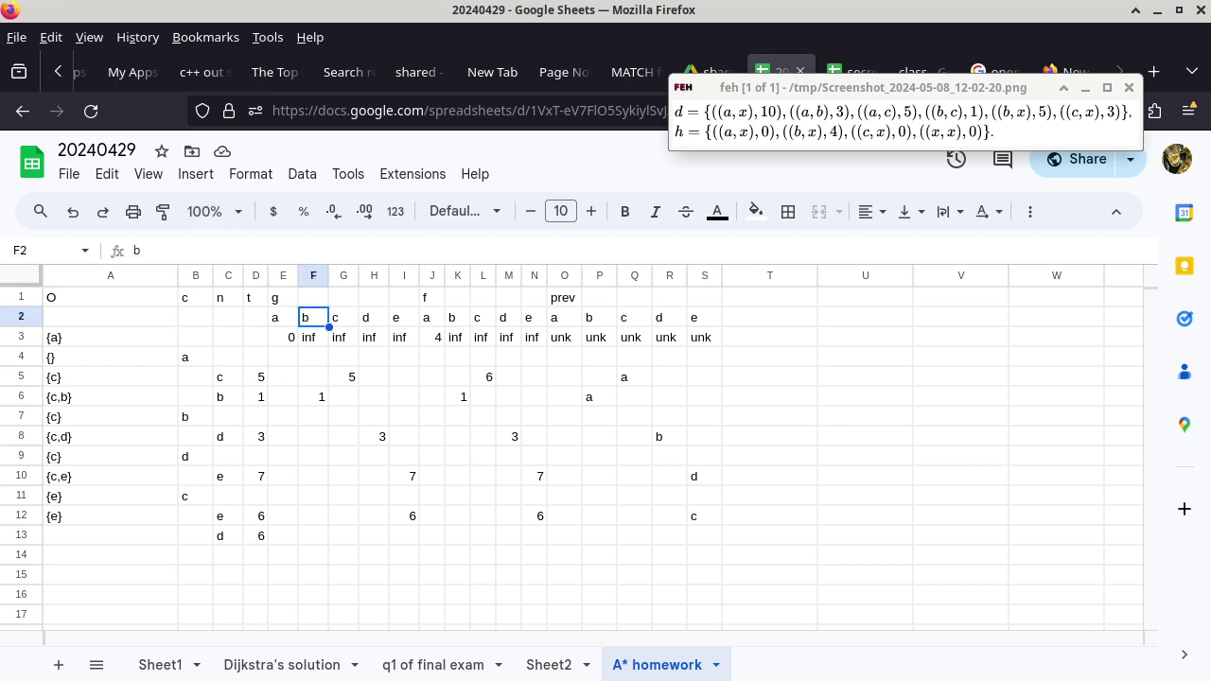
key("Right")
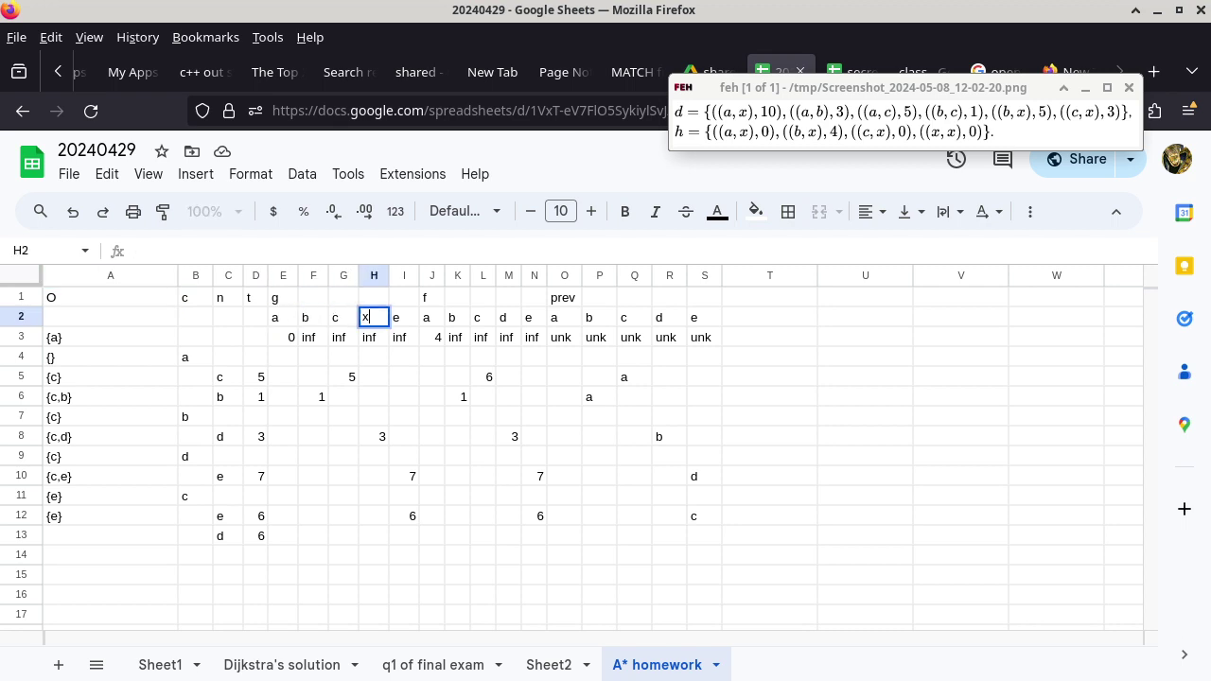
type("x")
key("Right")
key("Delete")
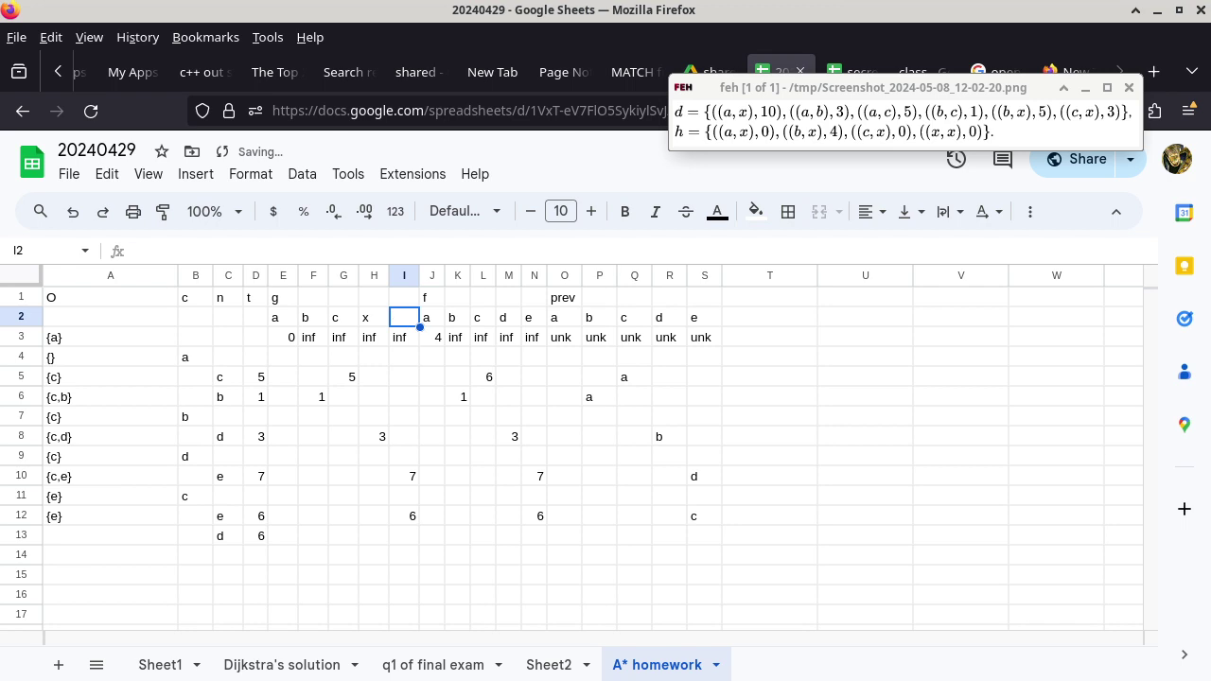
Step: Label the second group's headers a, c, x and clear N2, then put x in the third group
key("Right")
type("a")
key("Right")
key("Right")
type("c")
key("Right")
type("x")
key("Right")
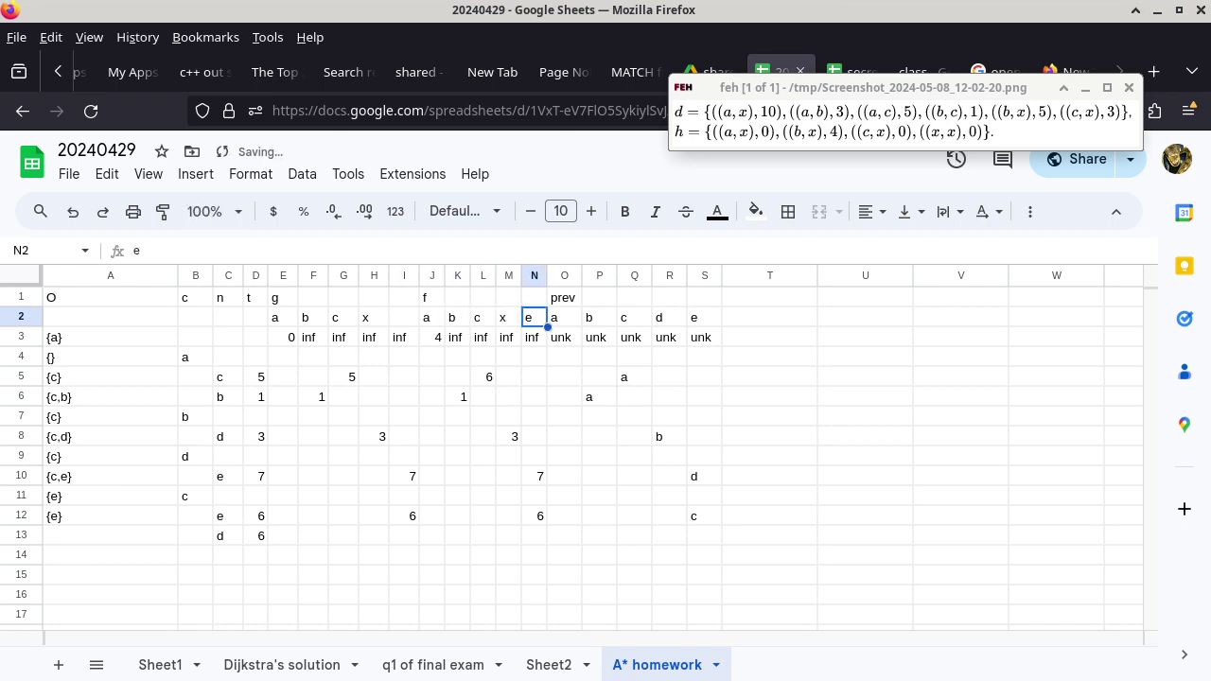
key("Delete")
key("Right")
key("Right")
key("Right")
key("Right")
type("x")
key("Right")
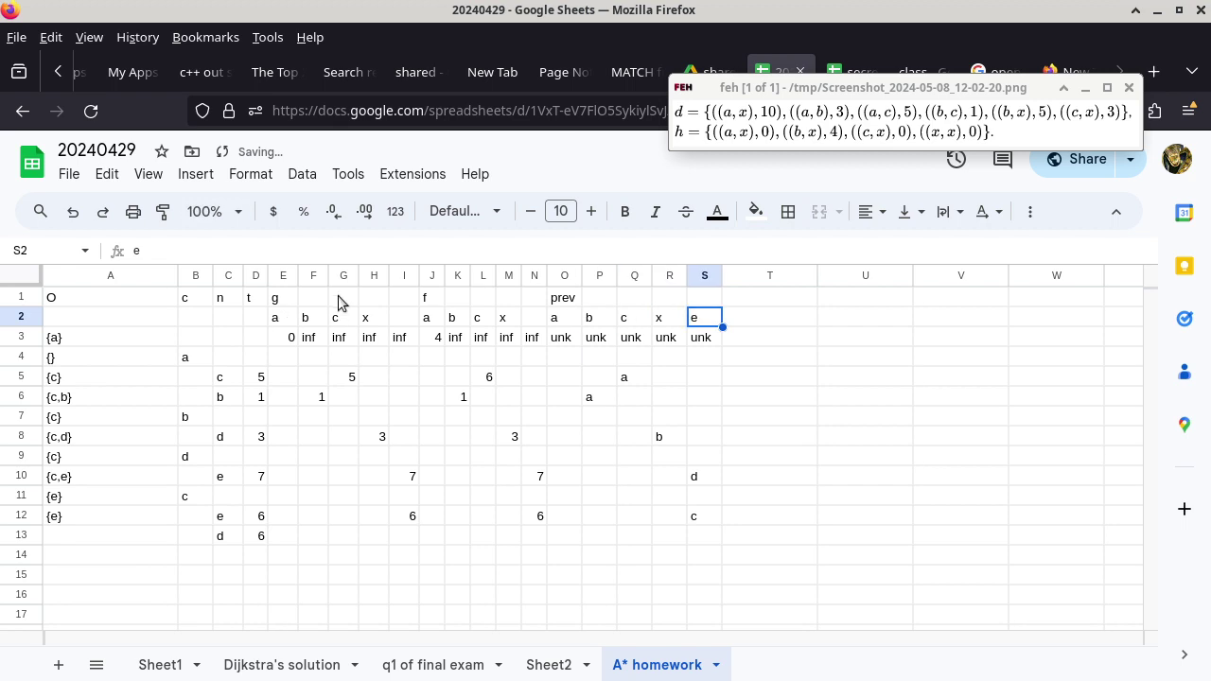
Step: Delete the unused e columns I, N and S together
left_click(403, 275)
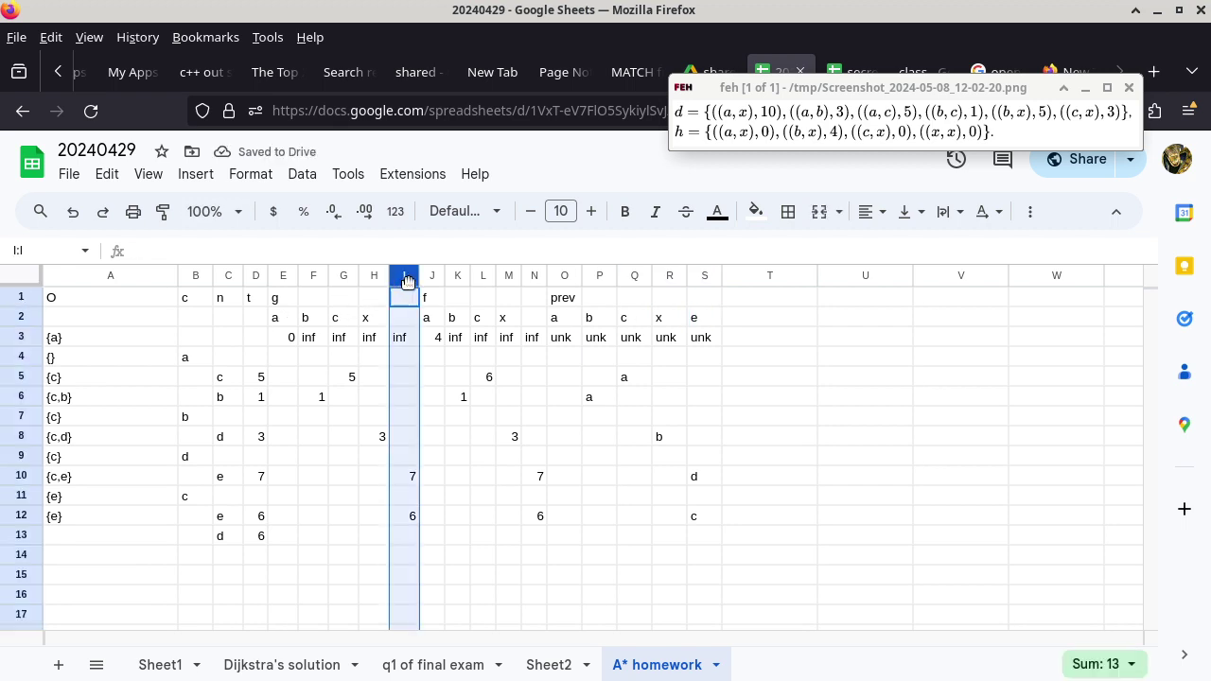
left_click(531, 280, "ctrl")
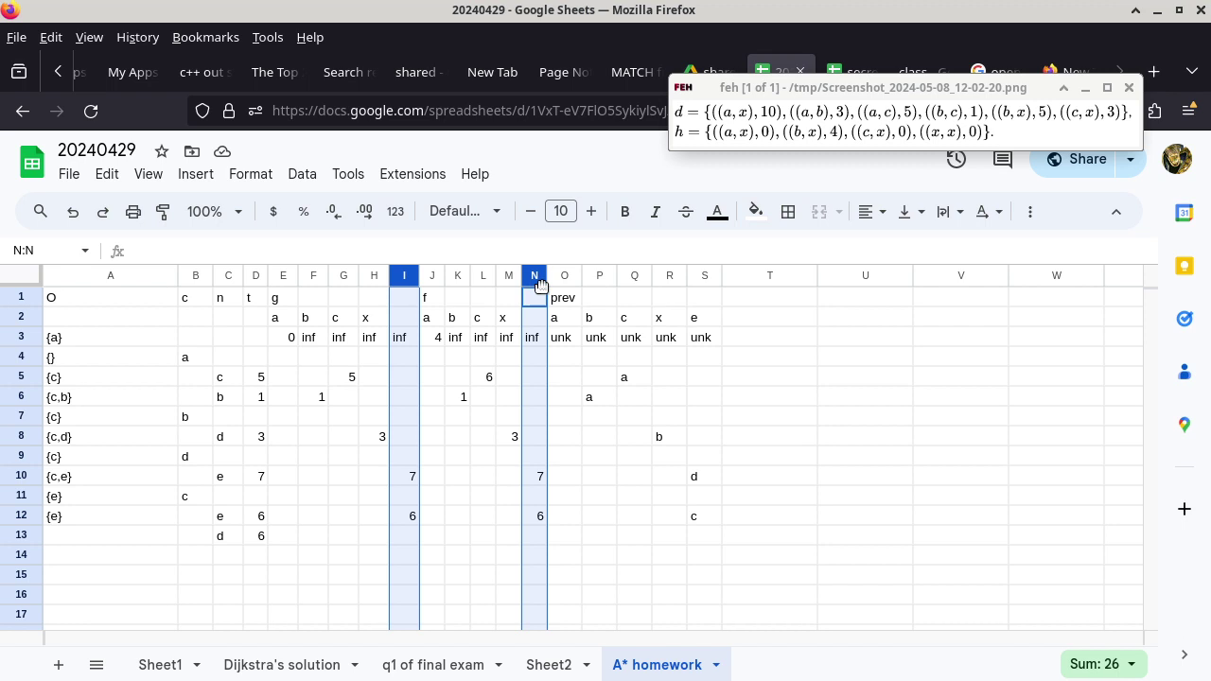
left_click(703, 276, "ctrl")
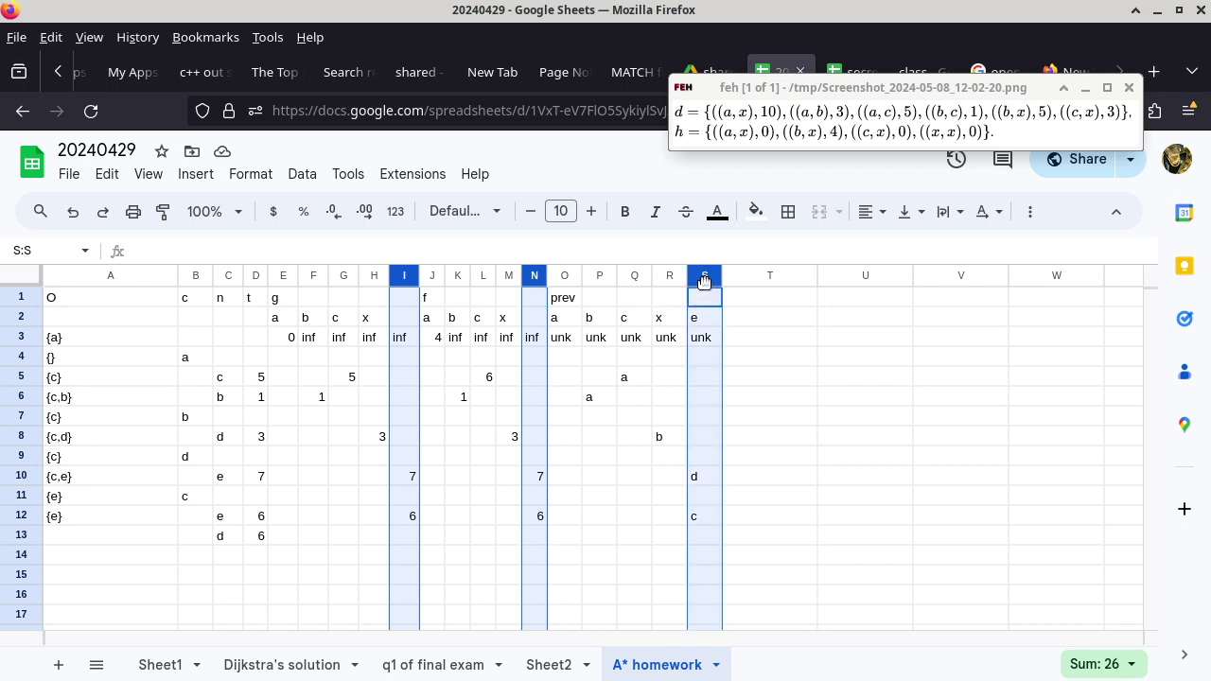
right_click(703, 280)
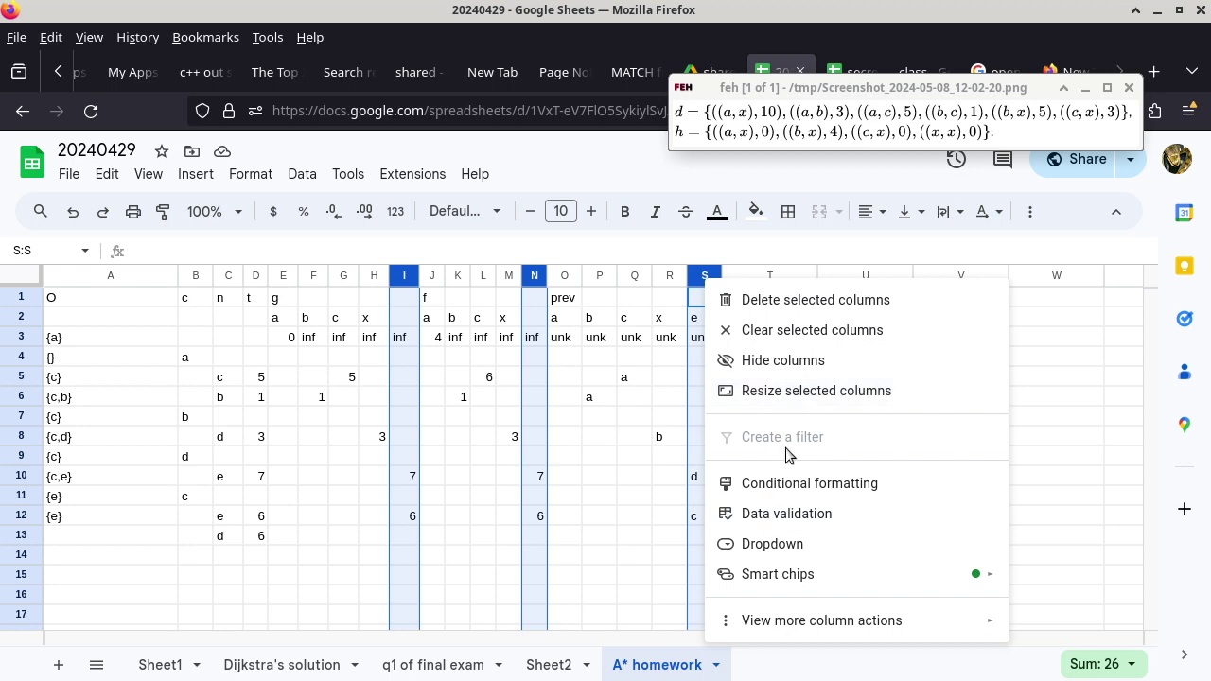
left_click(763, 304)
left_click(477, 357)
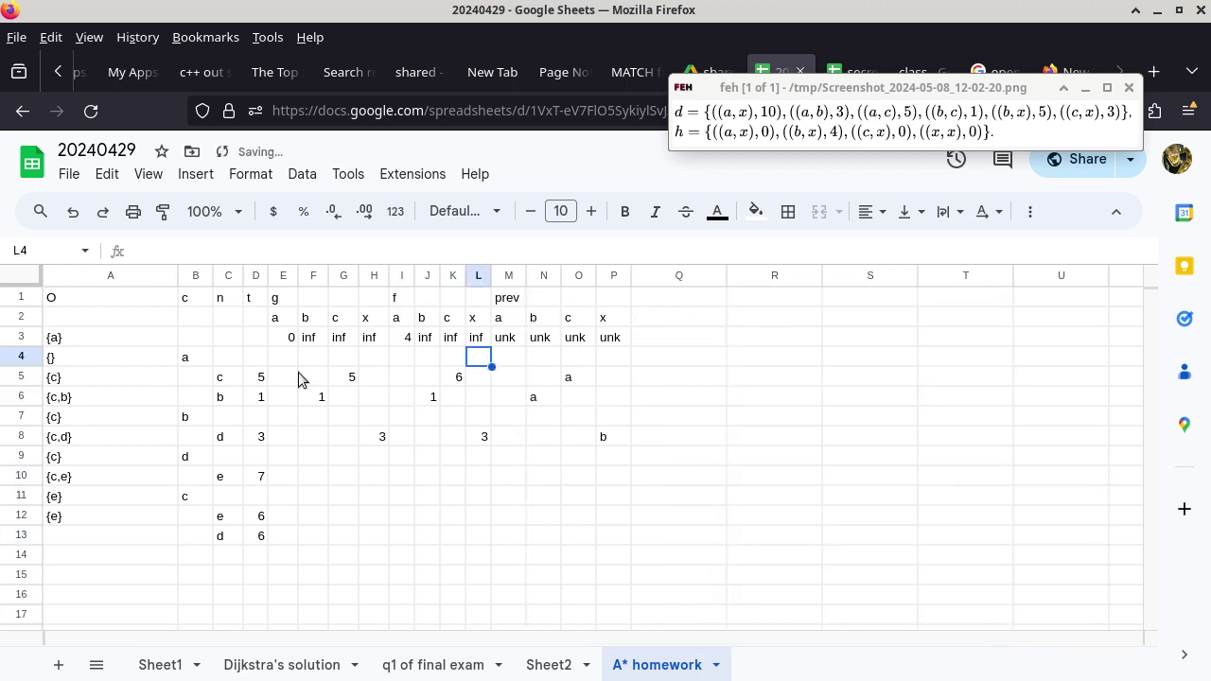
left_click(119, 358)
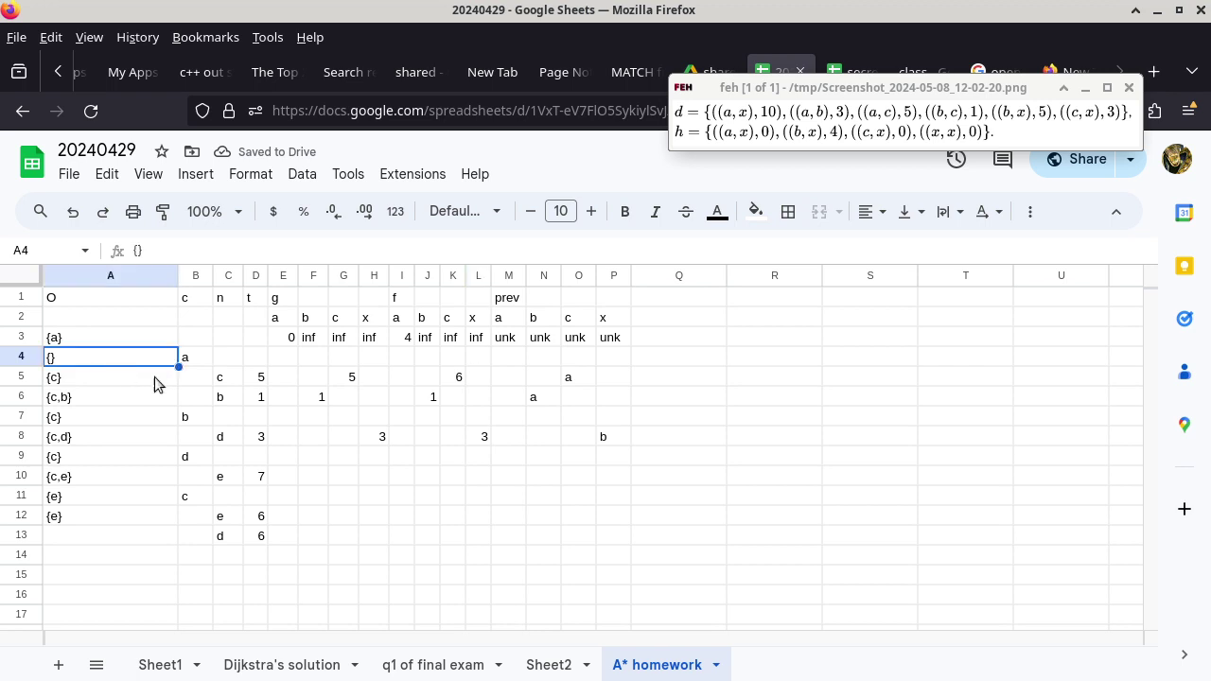
Step: Clear the old trace in A4:P13
left_click(608, 537, "shift")
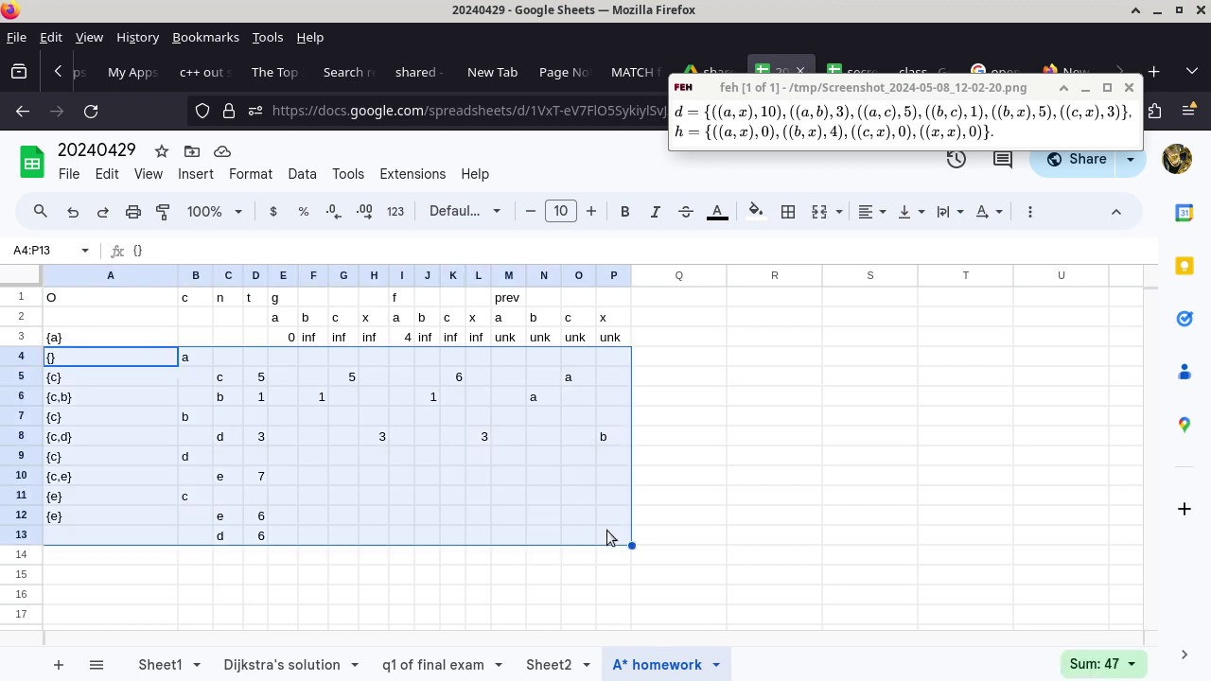
key("Delete")
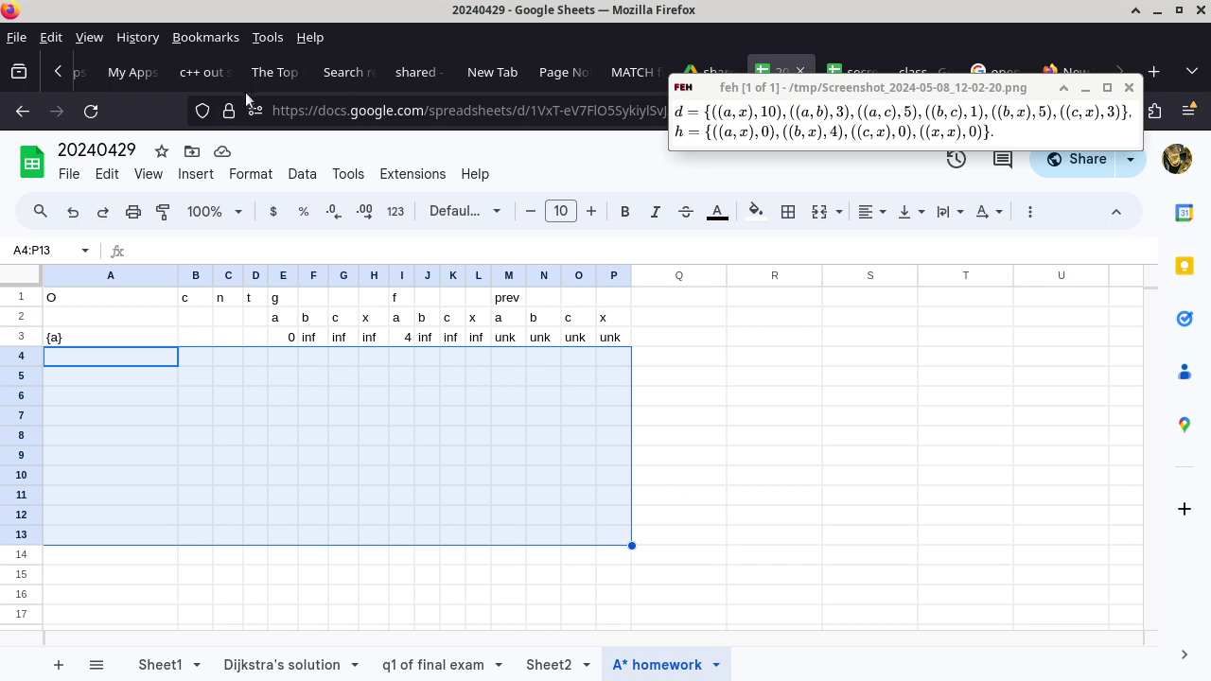
left_click(64, 67)
left_click(63, 66)
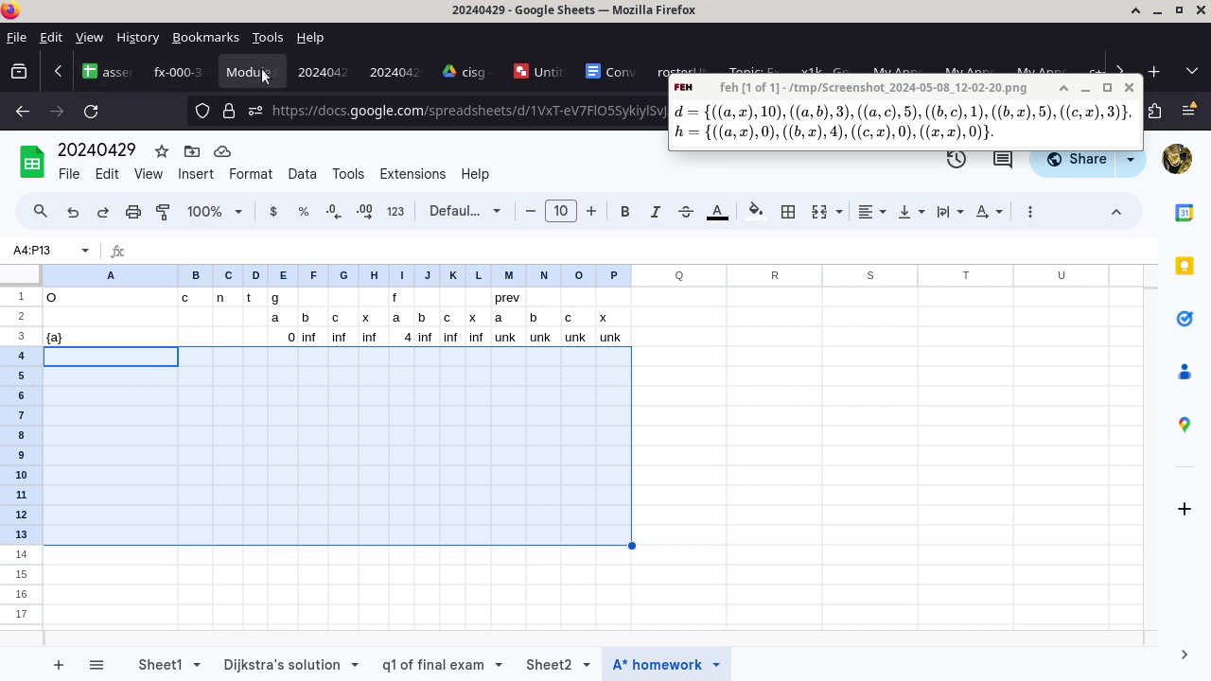
left_click(60, 66)
left_click(59, 55)
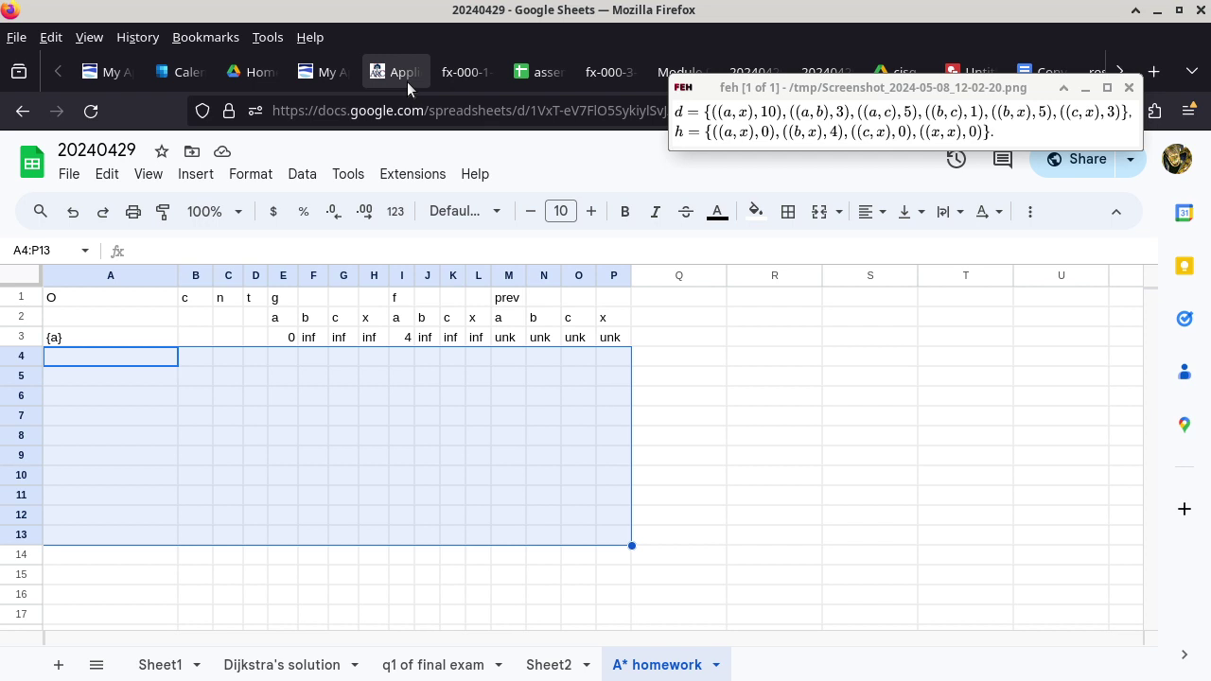
left_click(407, 75)
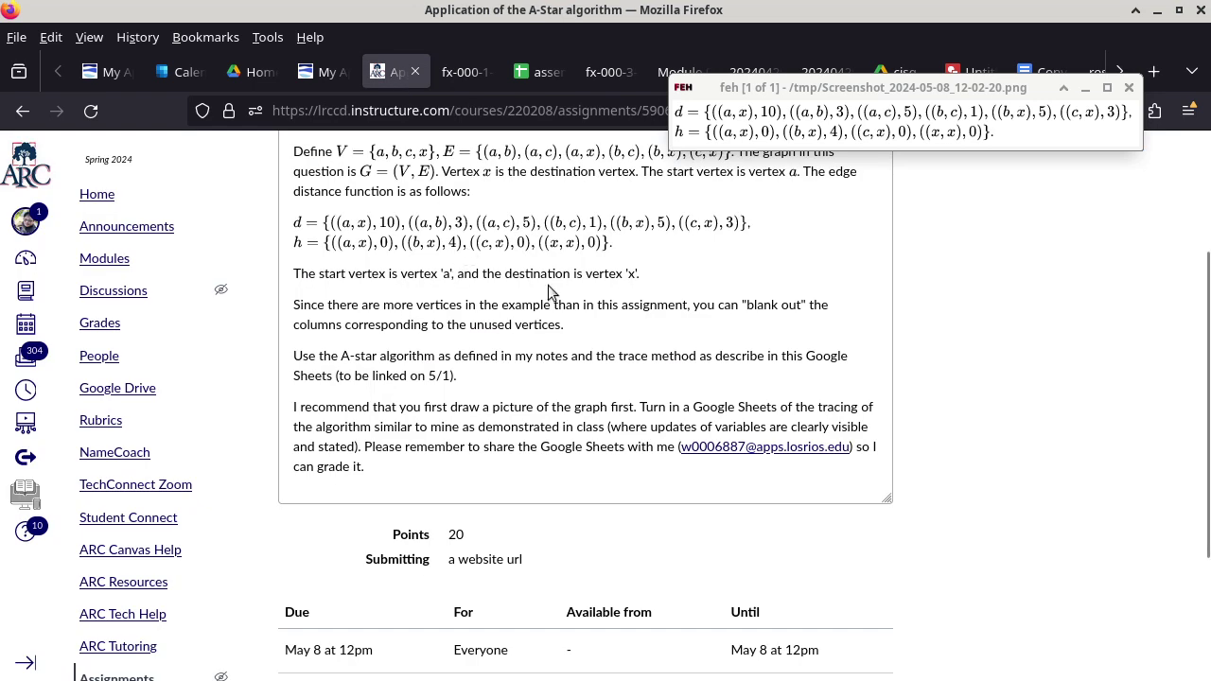
left_click(838, 85)
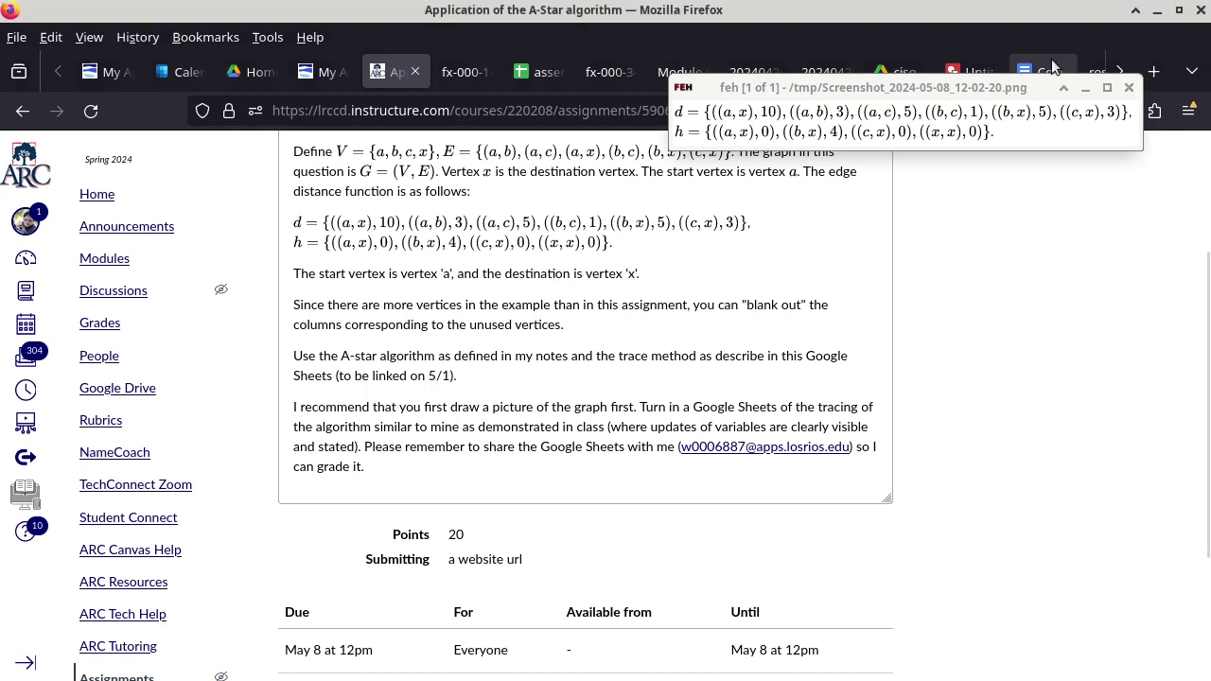
scroll(1122, 61, "down", 10)
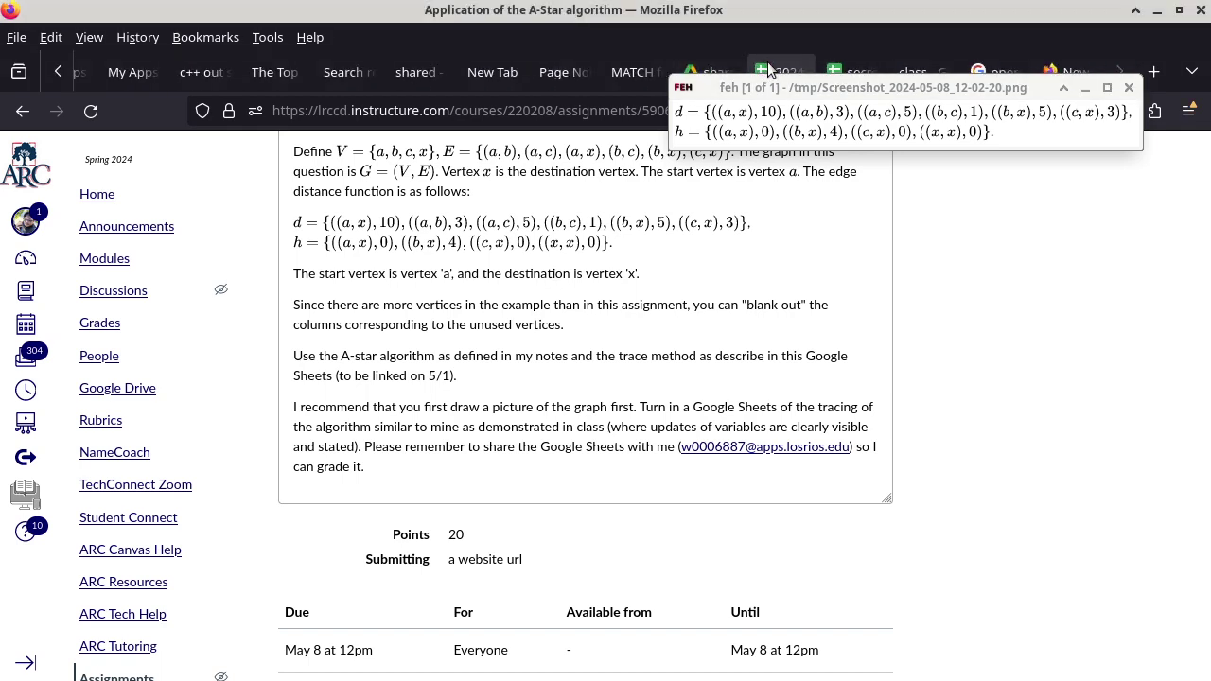
left_click(774, 72)
left_click_drag(778, 89, 783, 57)
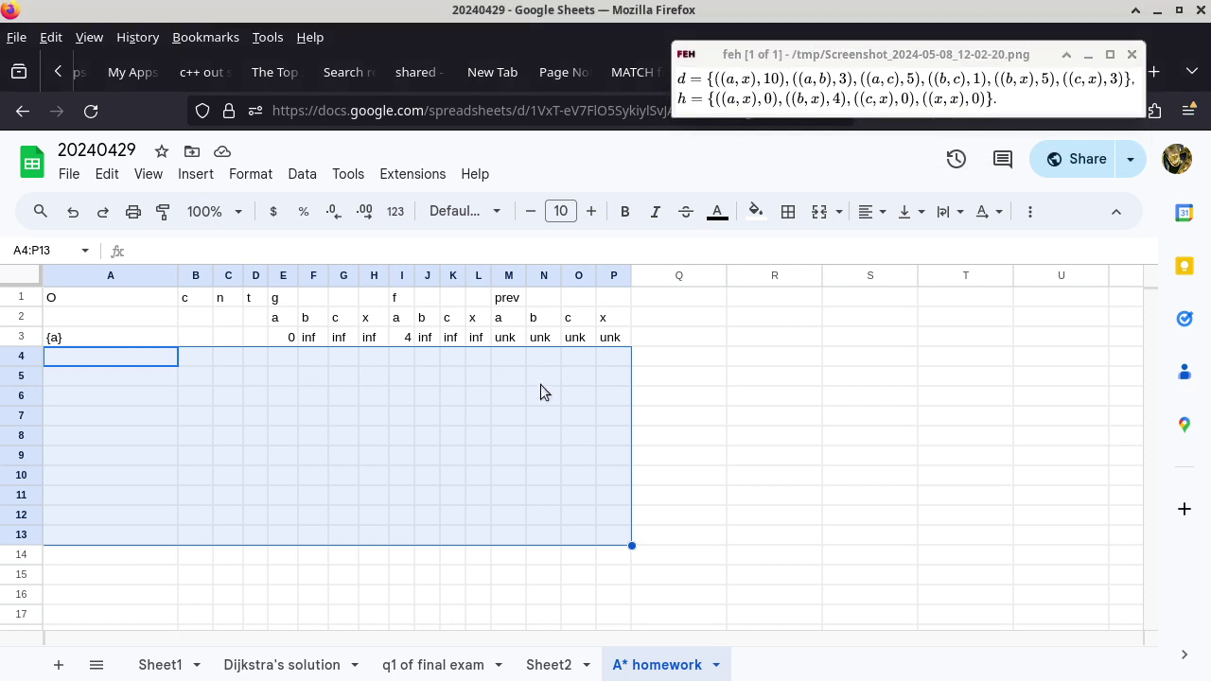
Step: Enter 0 as vertex a's f value in cell I3
left_click(409, 346)
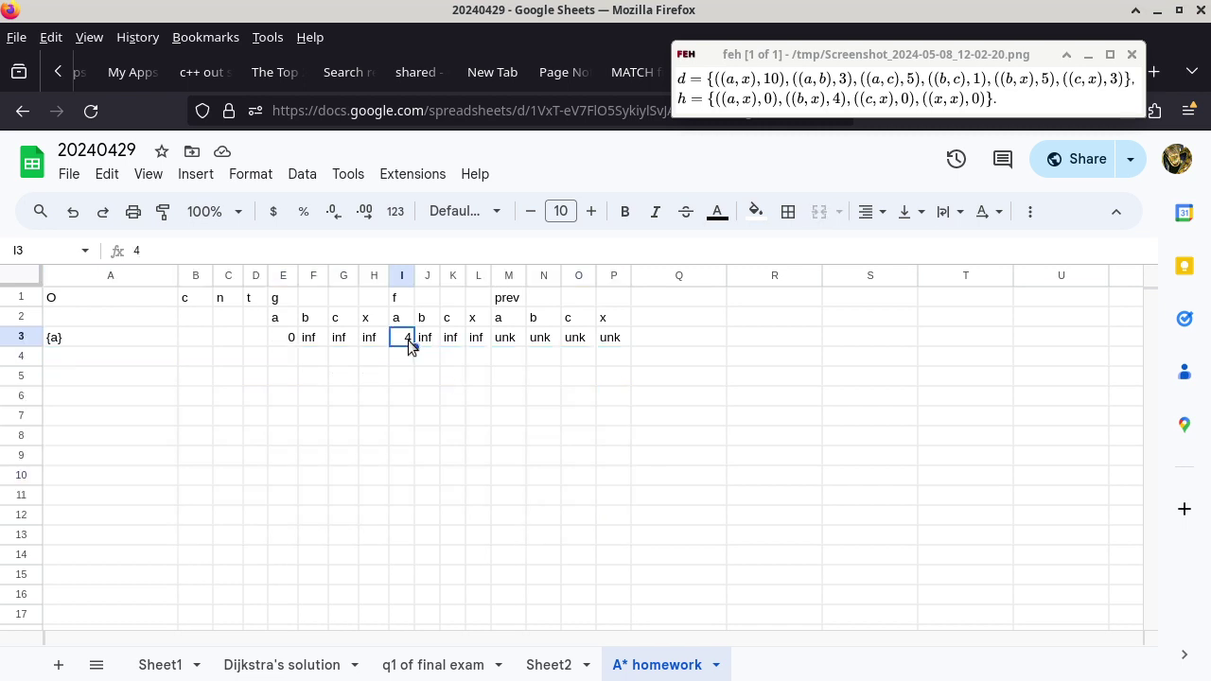
type("0")
key("Return")
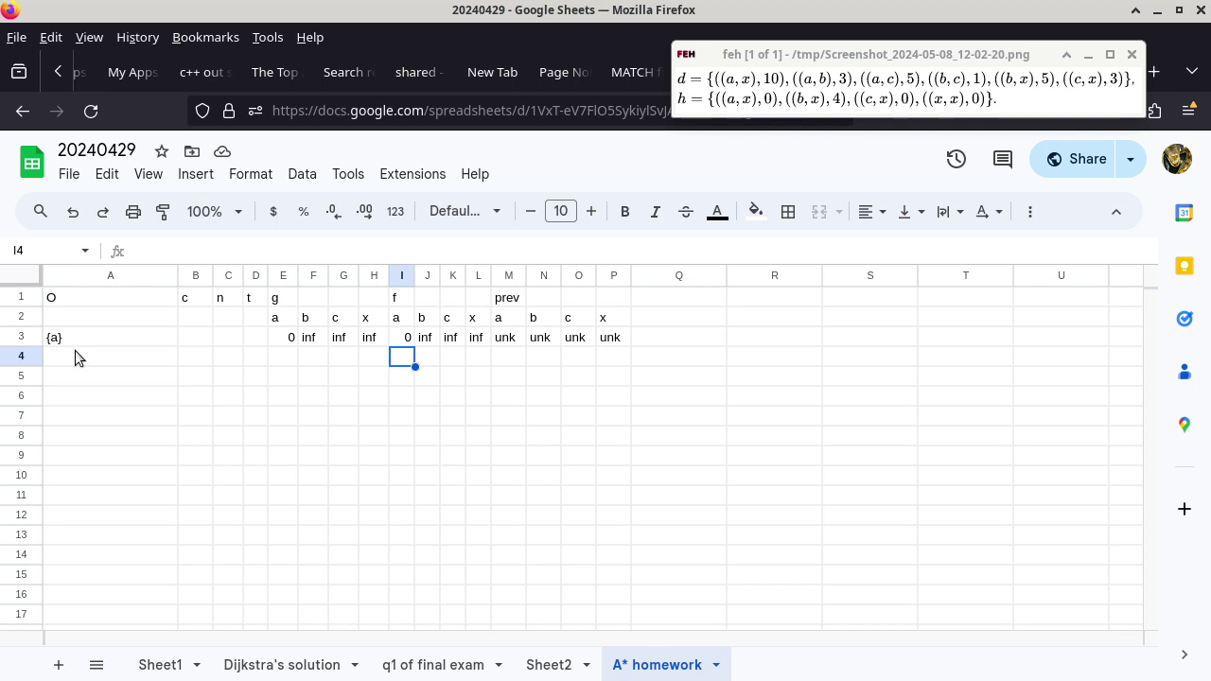
left_click(198, 356)
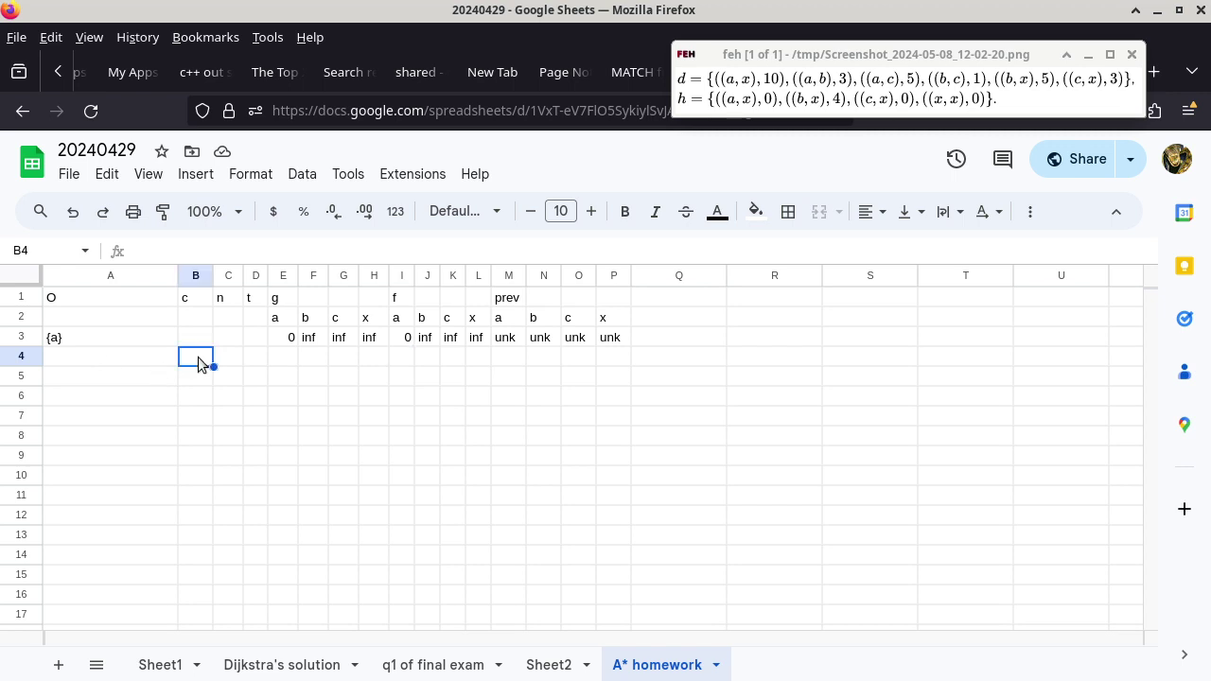